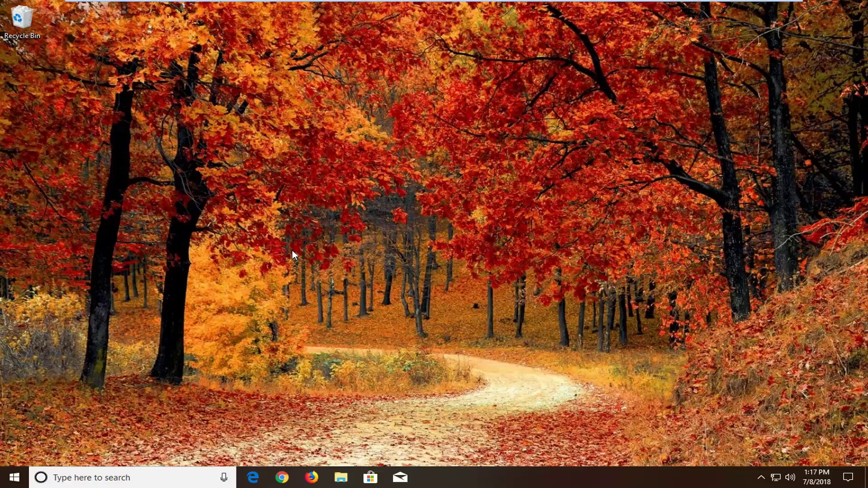
Search the Start menu for 'services' and launch the Services desktop app
left_click(13, 478)
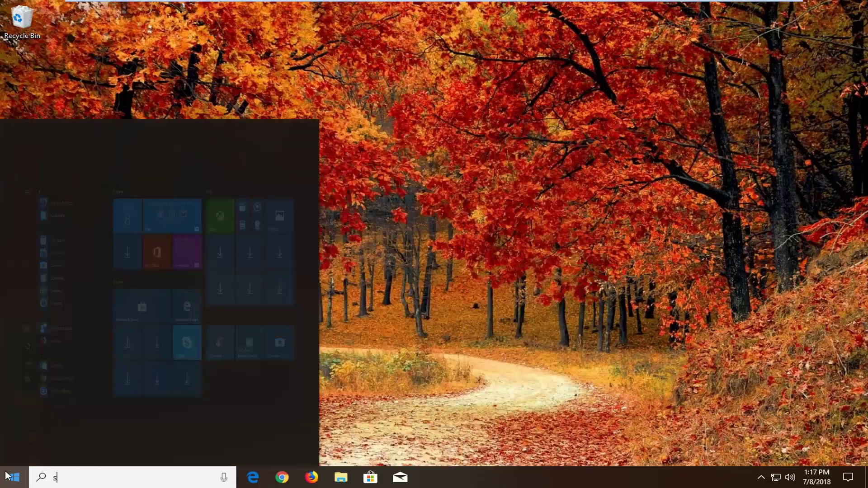
type("services")
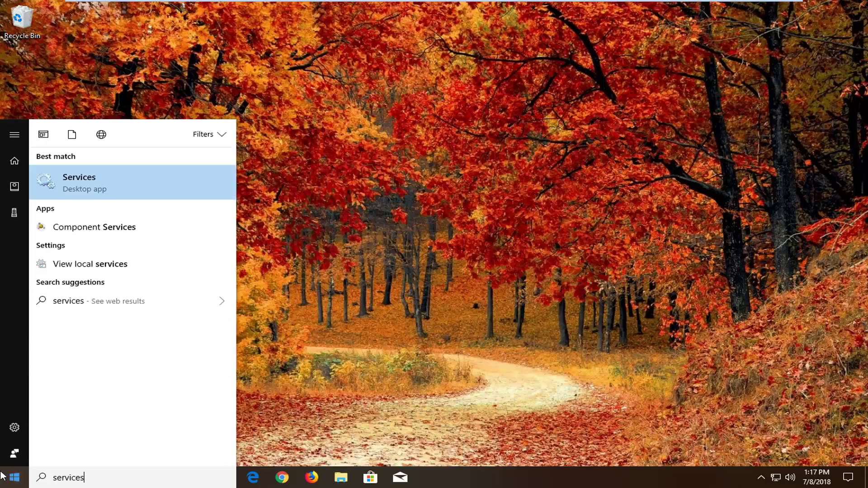
left_click(84, 188)
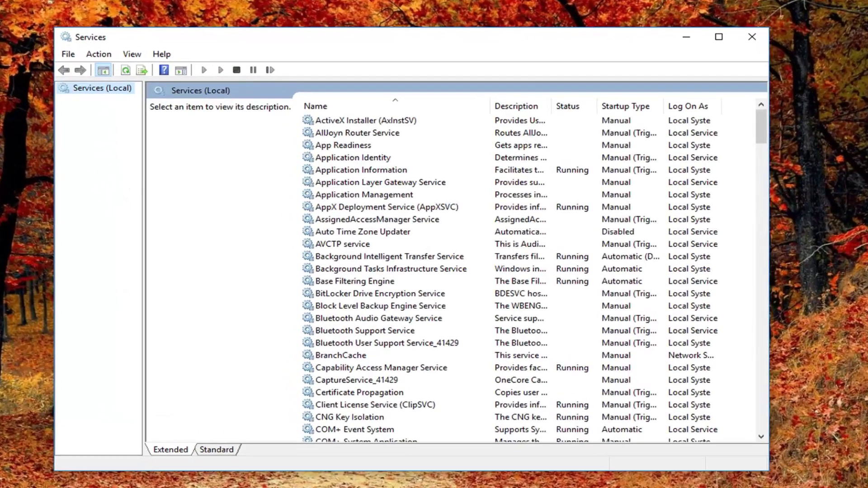
Select the Function Discovery Resource Publication service in the Services list
left_click(354, 281)
scroll(358, 299, "down", 10)
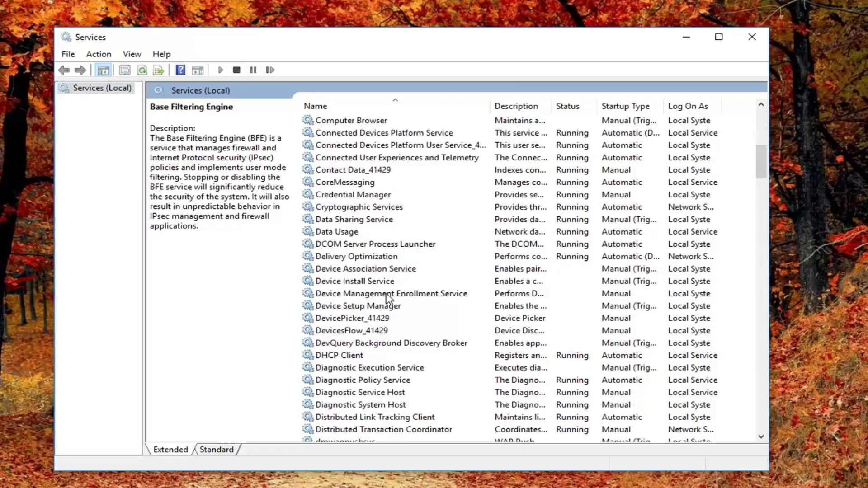
scroll(357, 318, "down", 5)
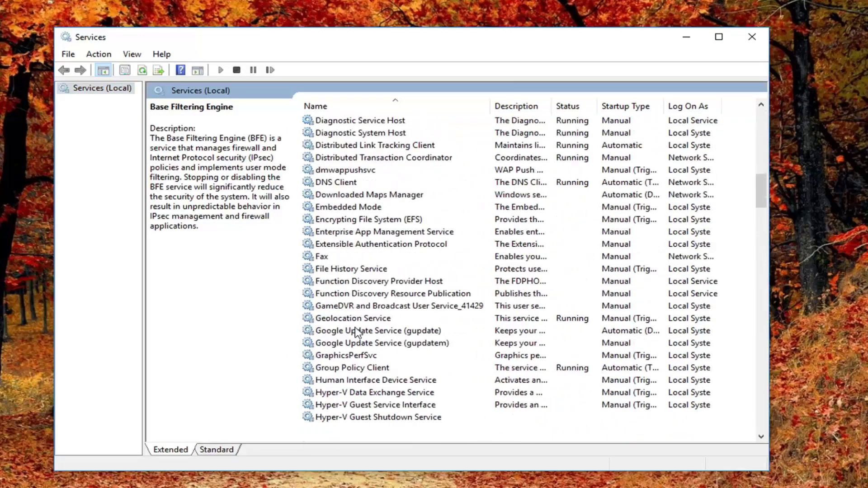
left_click(335, 294)
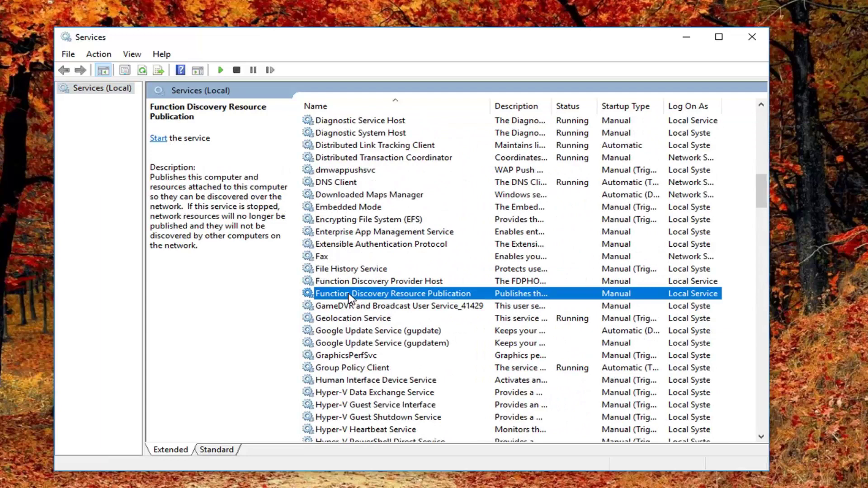
Change Function Discovery Resource Publication's startup type to Automatic (Delayed Start), applying and confirming
double_click(350, 298)
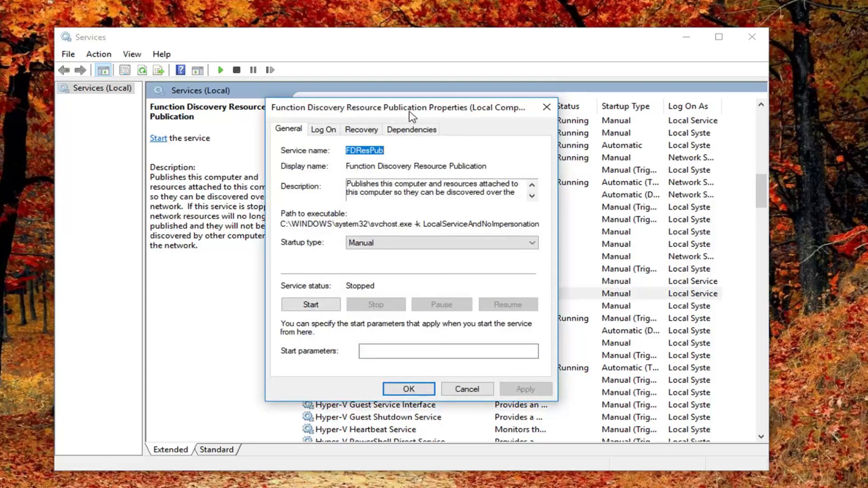
left_click_drag(367, 109, 462, 98)
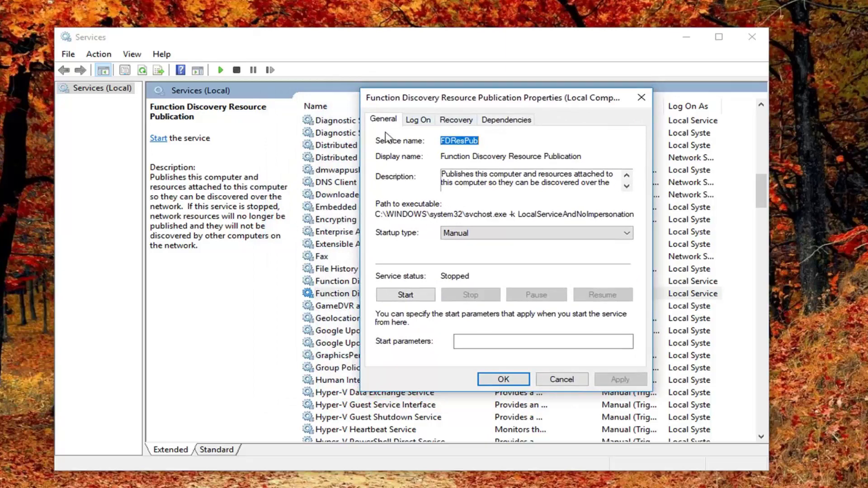
left_click(489, 233)
left_click(470, 246)
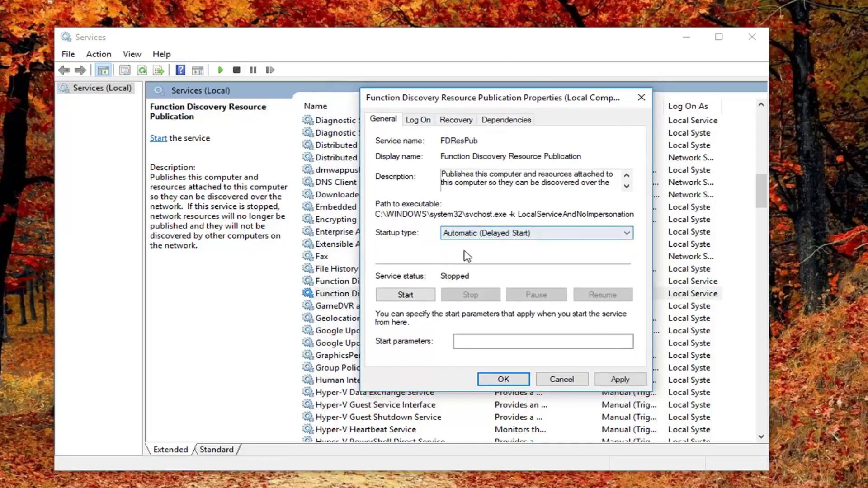
left_click(619, 380)
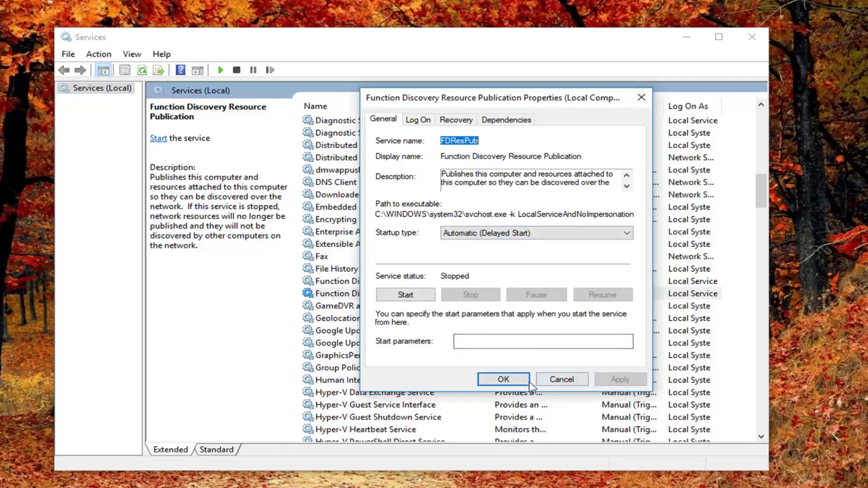
left_click(503, 380)
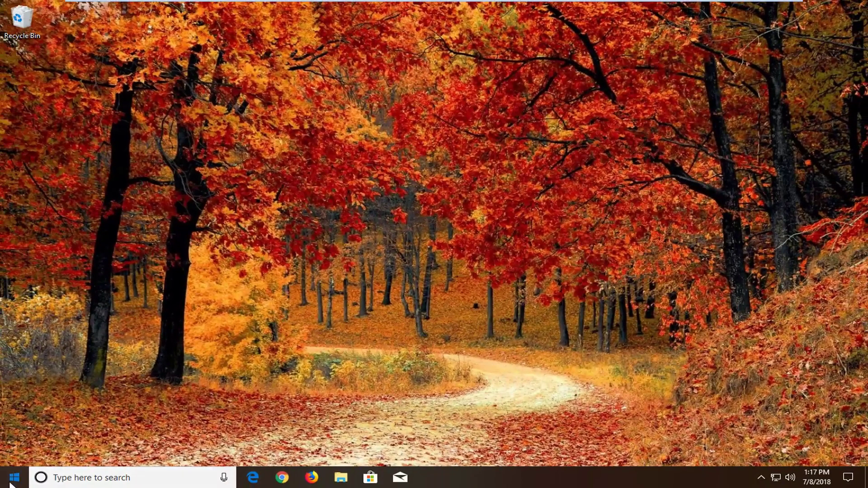
Search the Start menu for 'windows update' and open Windows Update settings
left_click(13, 477)
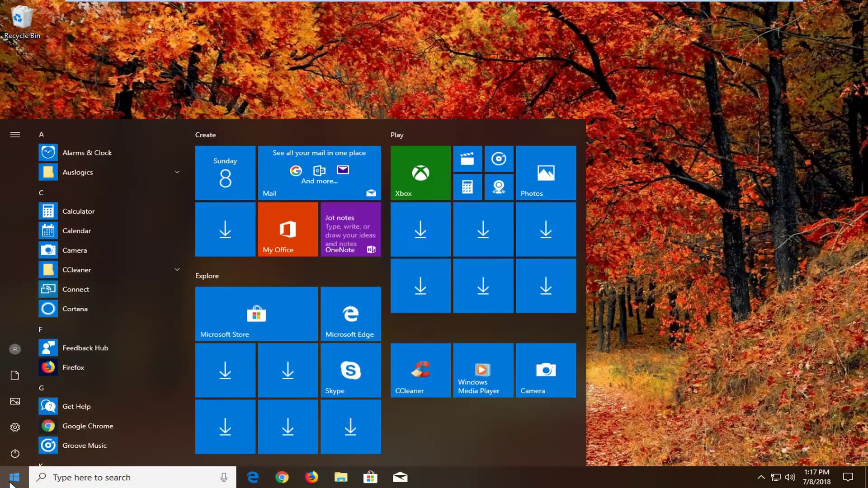
type("windows u")
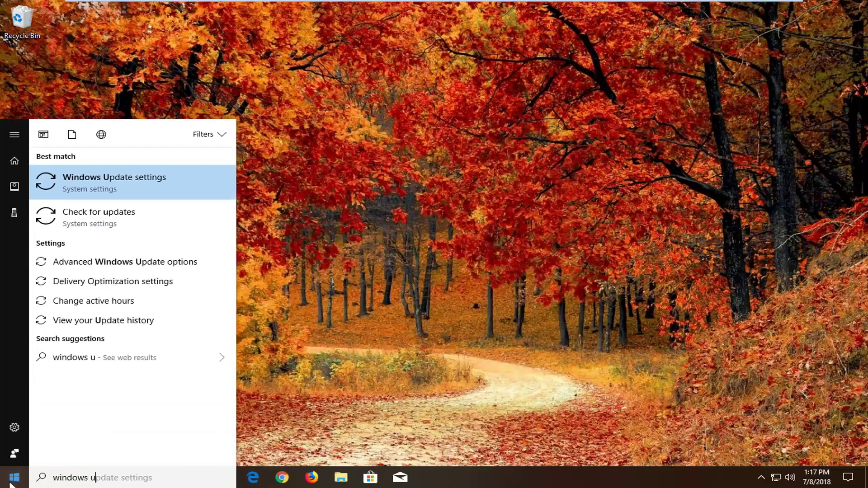
type("pdate")
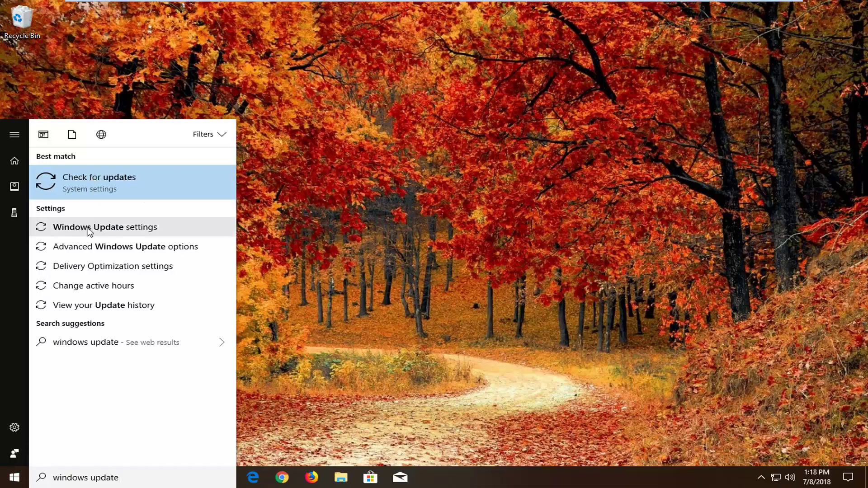
left_click(105, 227)
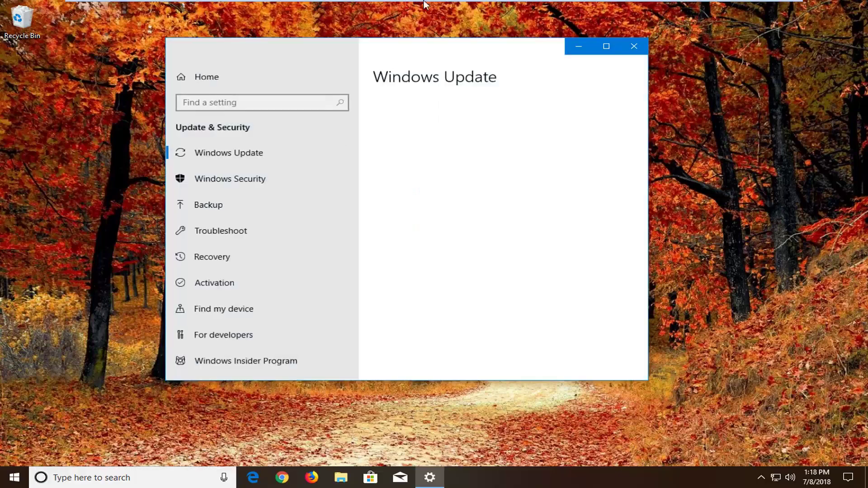
Reposition the Settings window and go to Windows Update Advanced options
left_click_drag(362, 53, 434, 65)
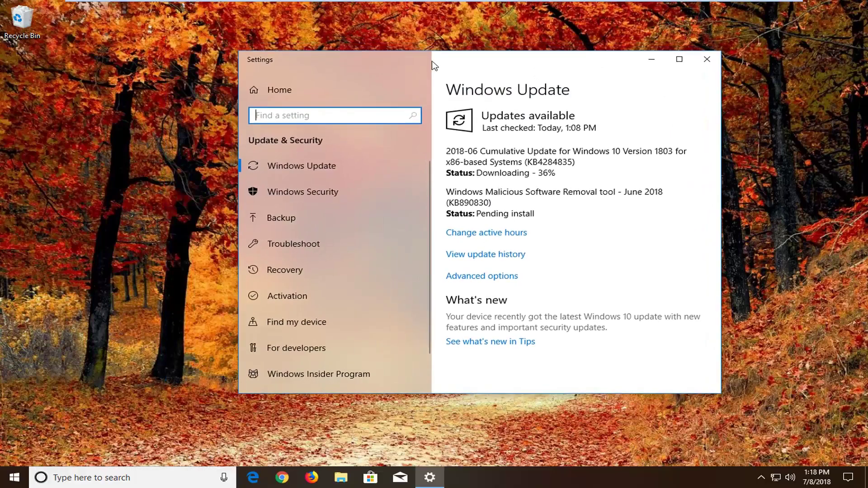
left_click(483, 276)
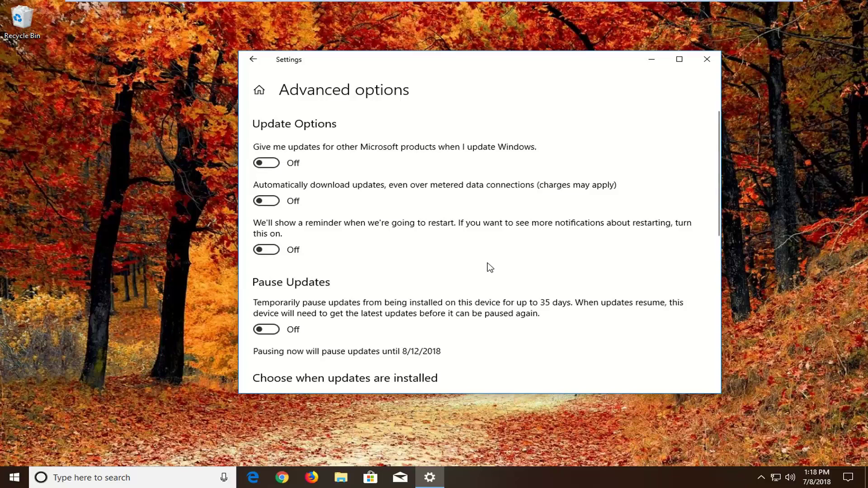
scroll(492, 269, "down", 3)
scroll(440, 264, "down", 3)
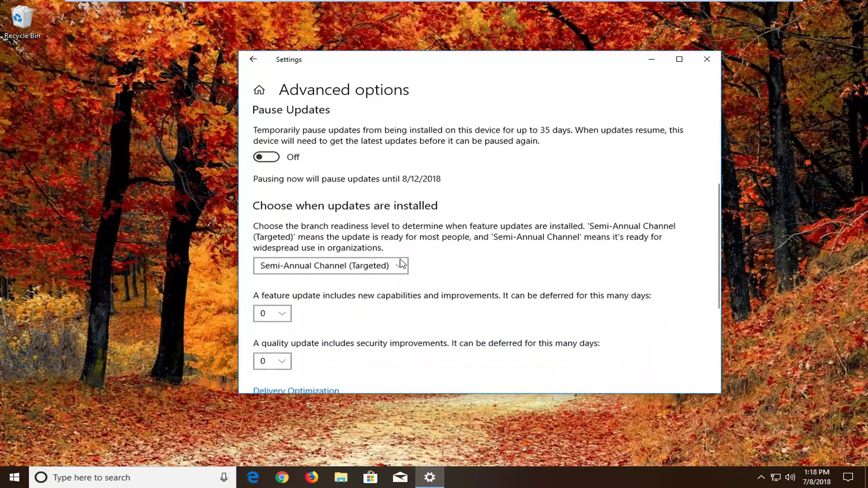
scroll(407, 264, "down", 2)
scroll(384, 263, "up", 1)
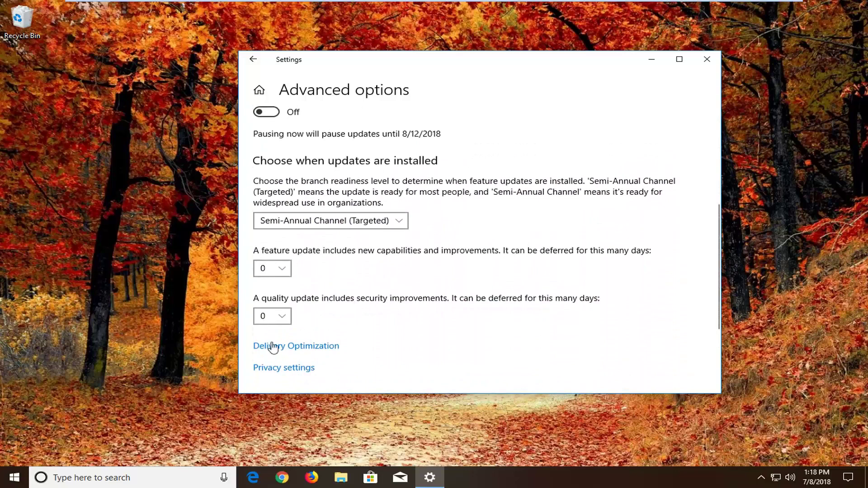
Switch off Allow downloads from other PCs in Delivery Optimization, then close Settings
left_click(293, 346)
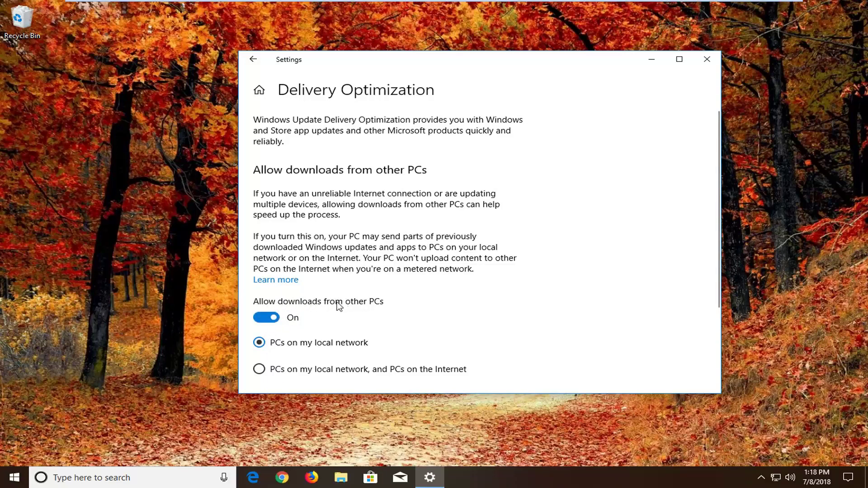
left_click(268, 318)
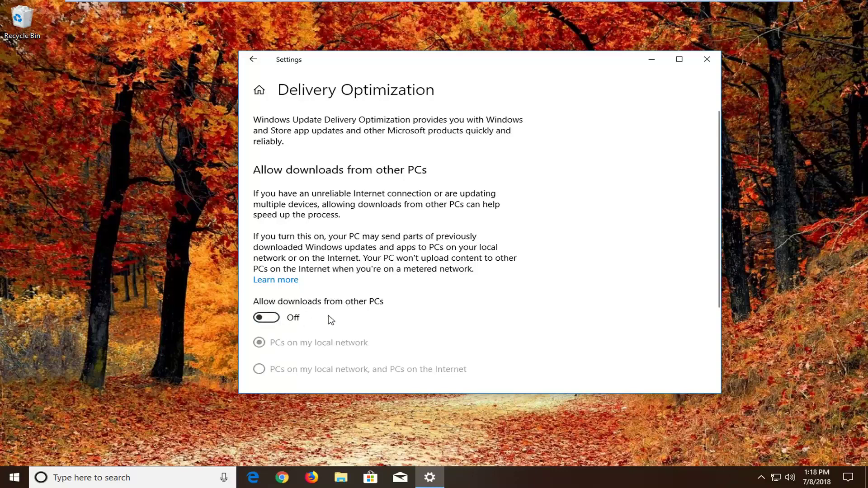
left_click(707, 58)
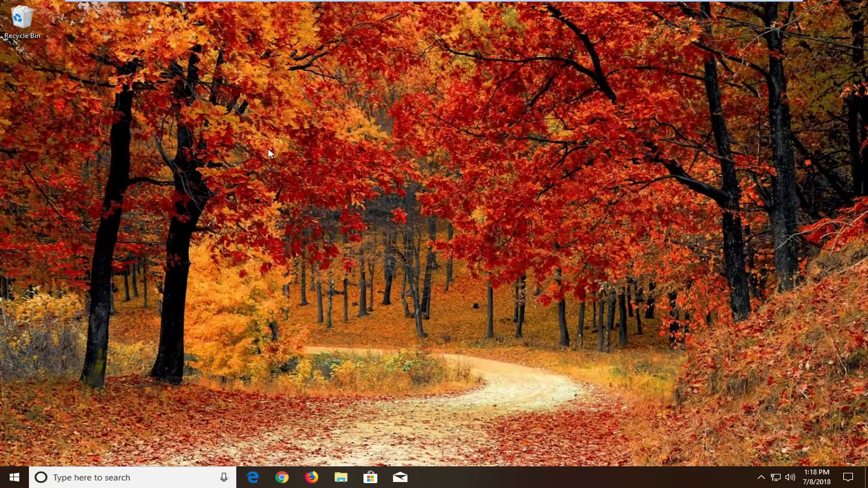
Search the Start menu for 'troubleshoot' and open the Troubleshoot settings page
left_click(15, 478)
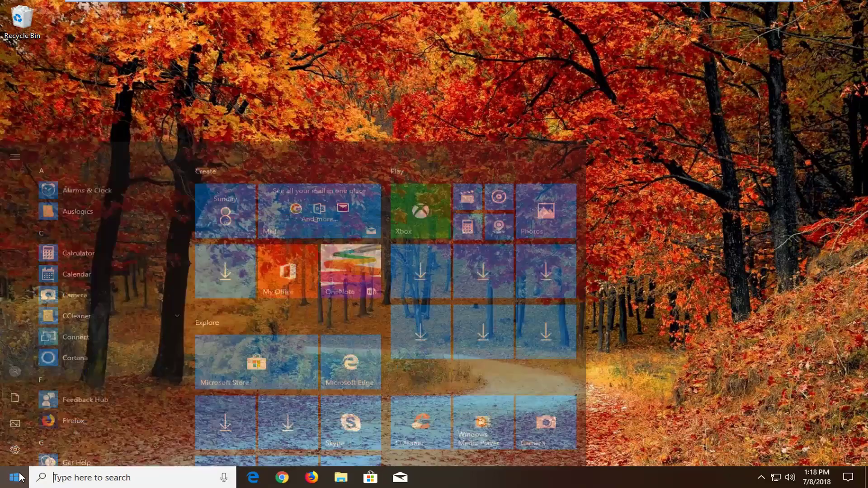
type("teroub")
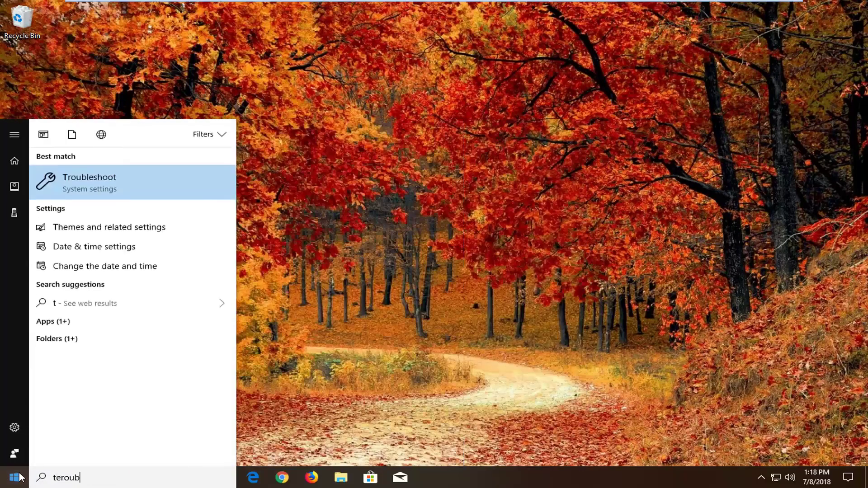
type("lesho")
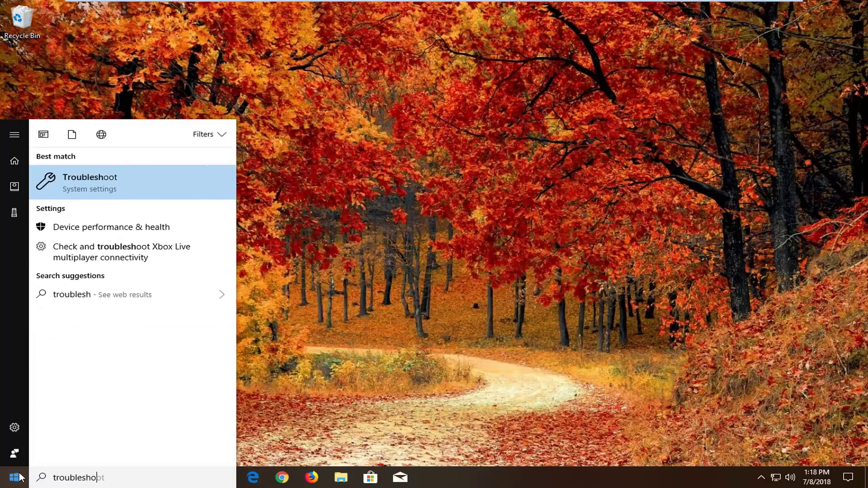
type("ot")
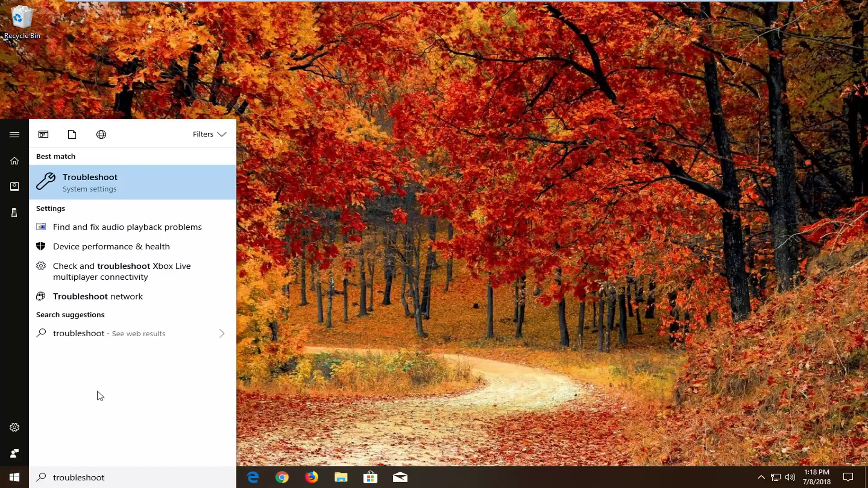
left_click(103, 180)
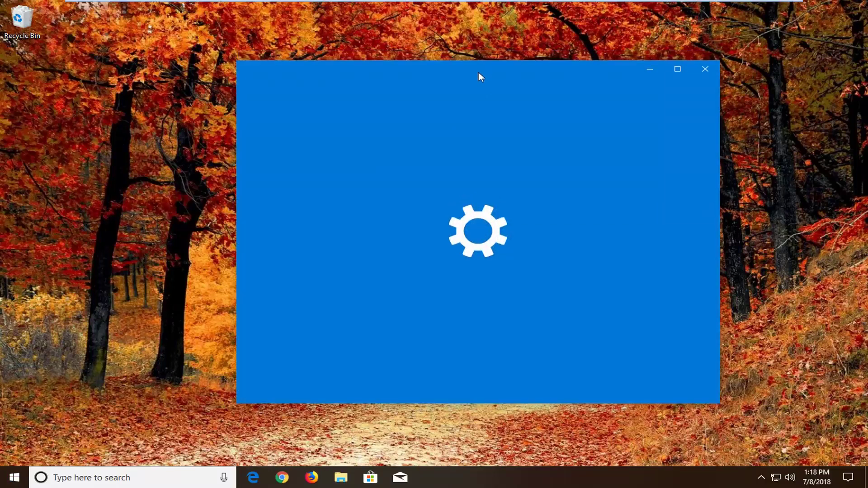
scroll(597, 238, "down", 2)
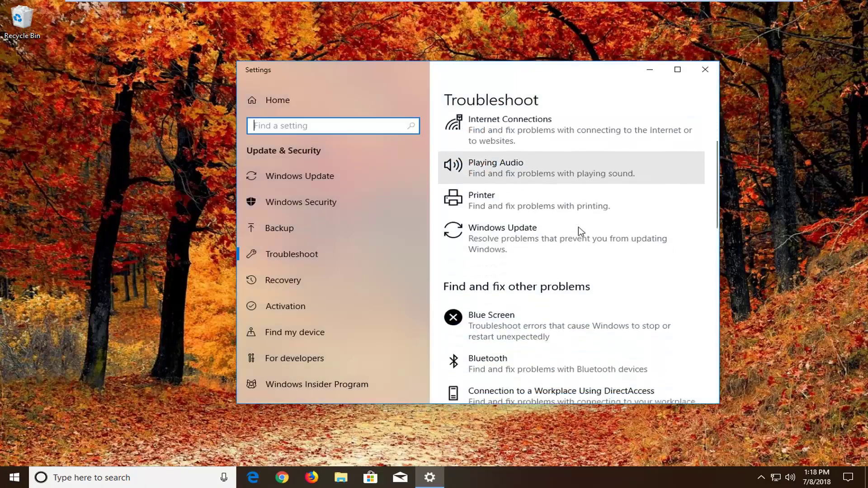
scroll(515, 271, "down", 1)
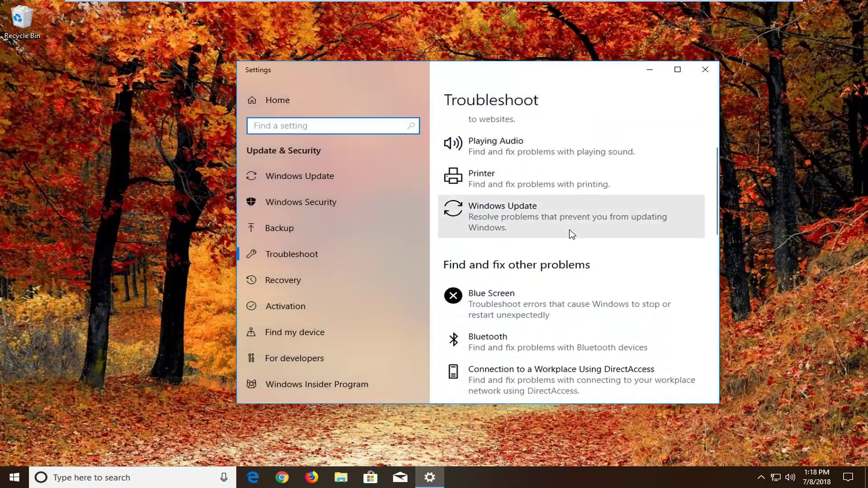
scroll(569, 238, "down", 2)
scroll(569, 237, "down", 2)
scroll(569, 234, "down", 2)
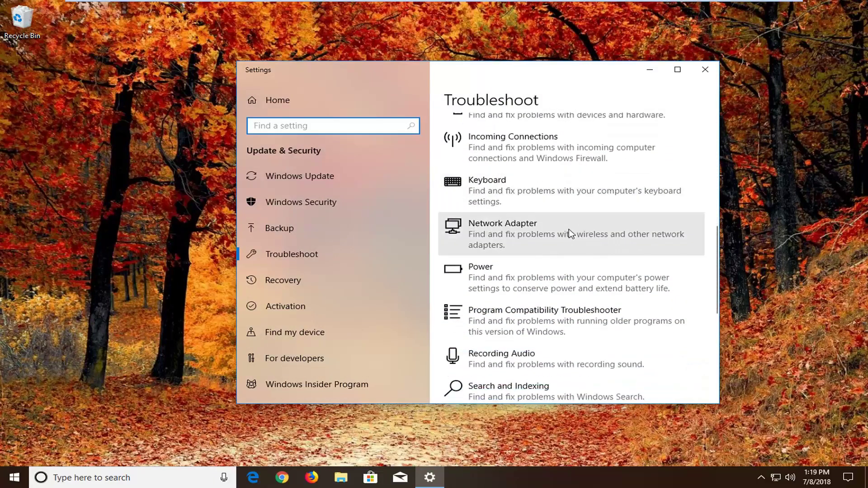
scroll(570, 234, "down", 2)
scroll(543, 251, "down", 2)
scroll(515, 271, "down", 2)
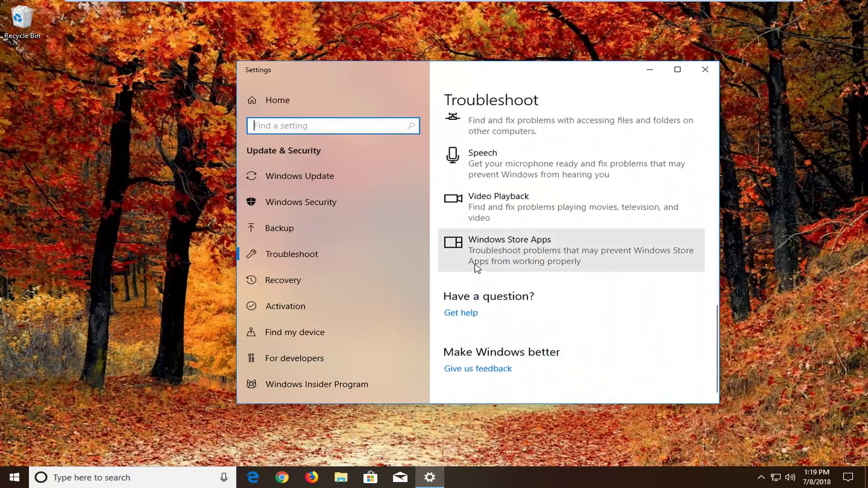
Expand the Windows Store Apps entry on the Troubleshoot page
left_click(500, 258)
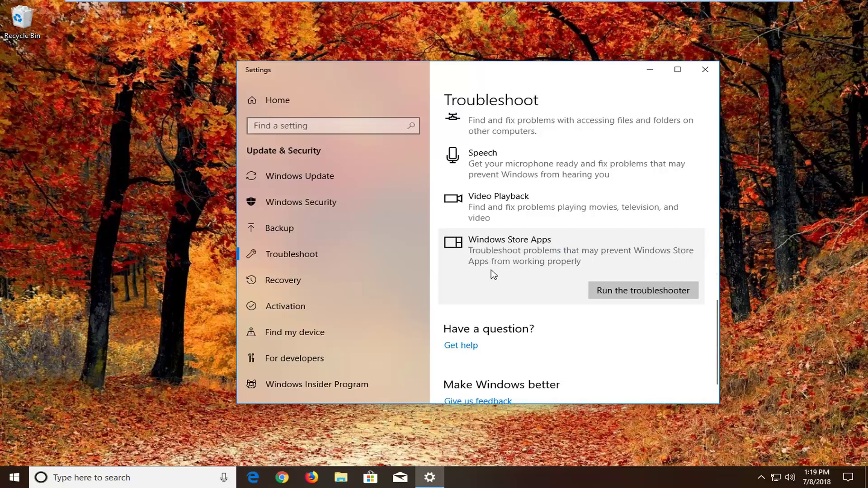
Run the Windows Store Apps troubleshooter past its suggestions to completion, then close Settings
left_click(614, 297)
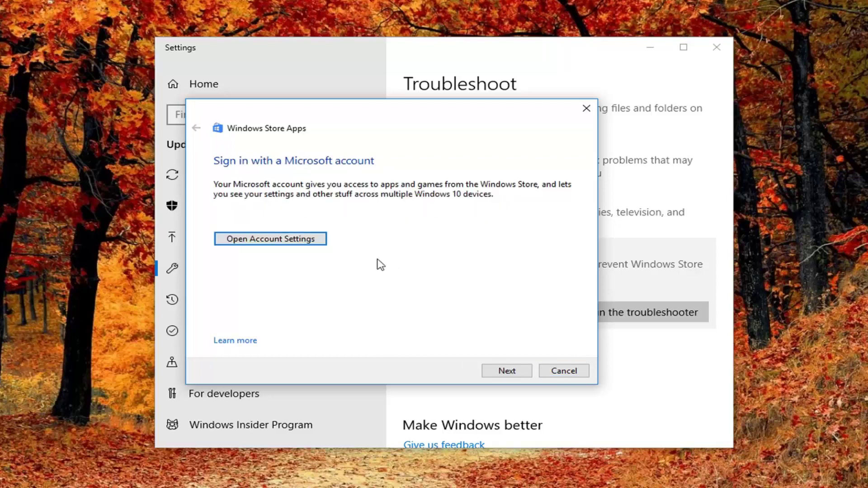
left_click(491, 372)
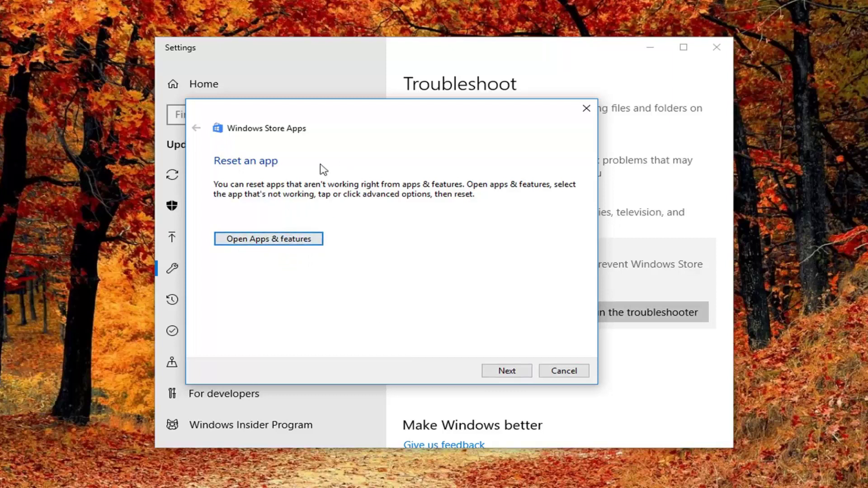
left_click(505, 372)
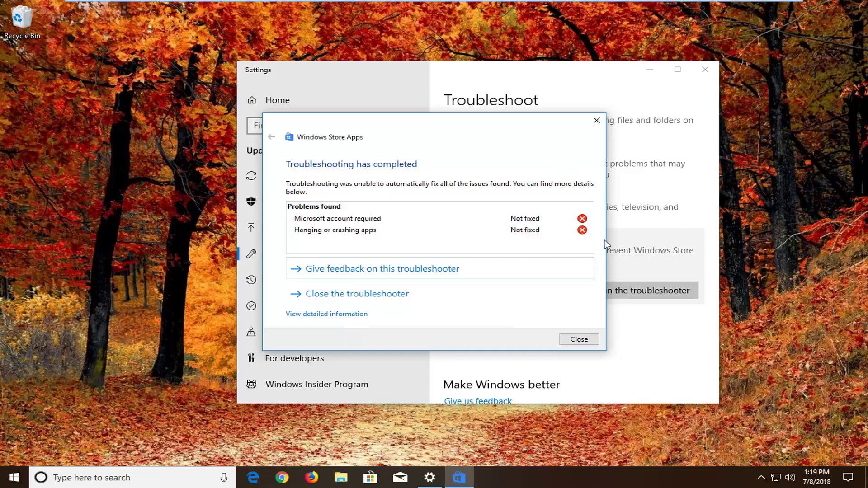
left_click(578, 339)
left_click(705, 69)
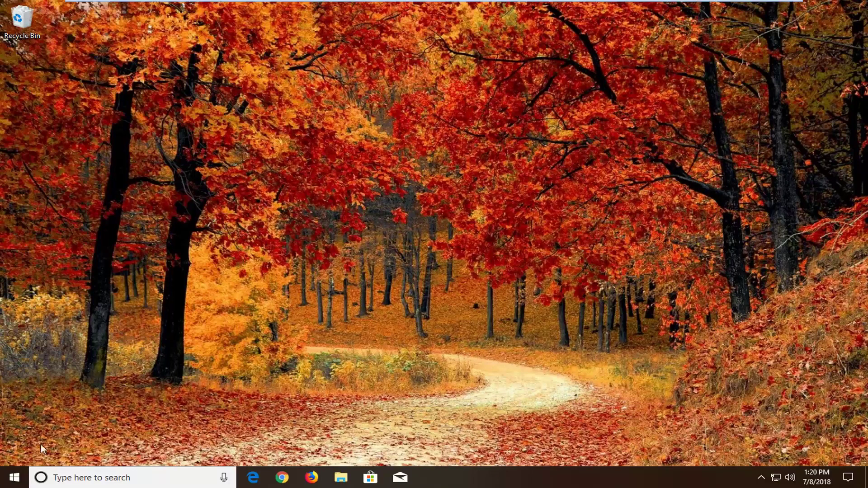
Search the Start menu for 'component services' and launch the Component Services app
left_click(14, 477)
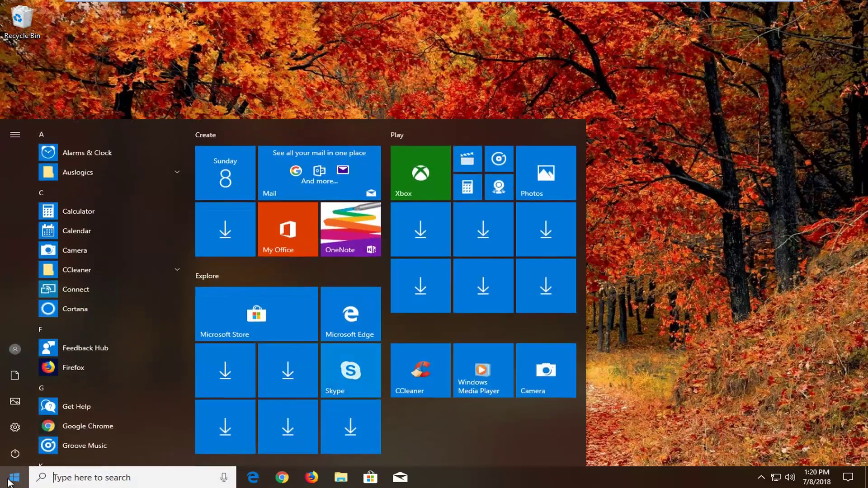
type("co")
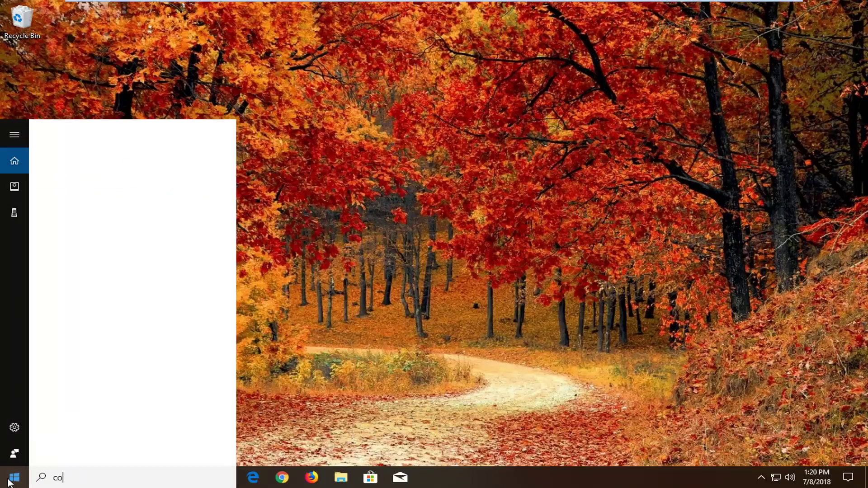
type("mponent services")
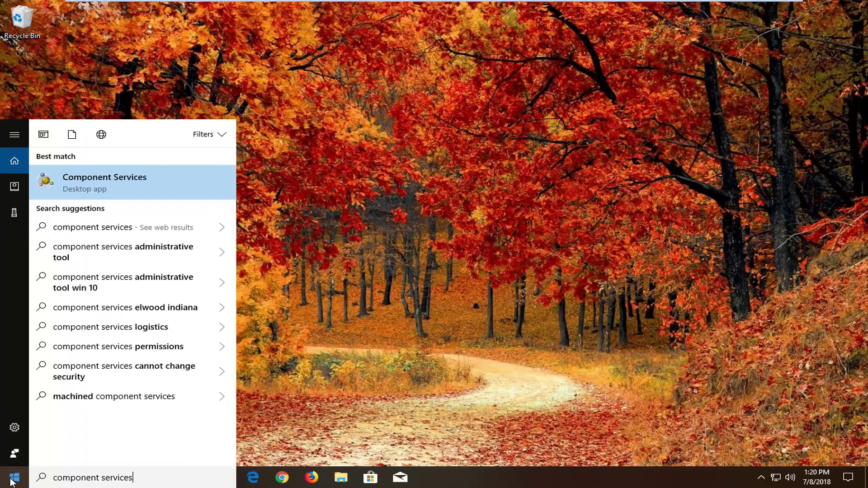
left_click(79, 182)
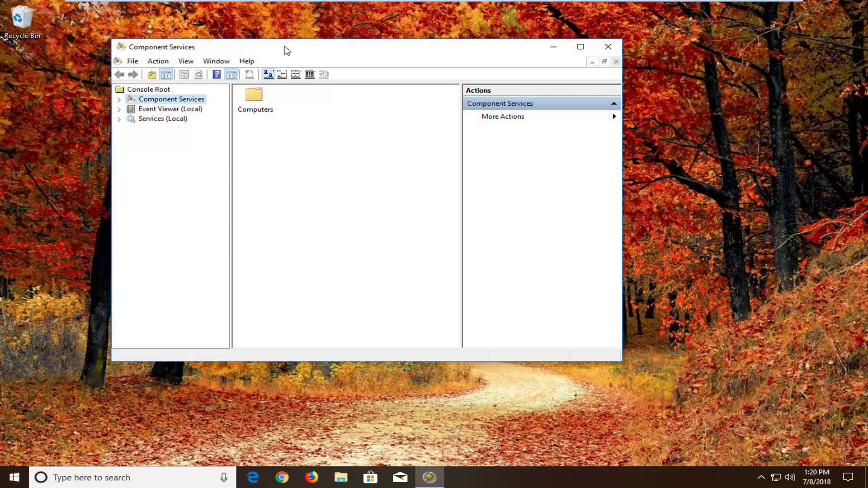
Expand Component Services > Computers and open My Computer's Properties dialog
left_click_drag(281, 46, 368, 73)
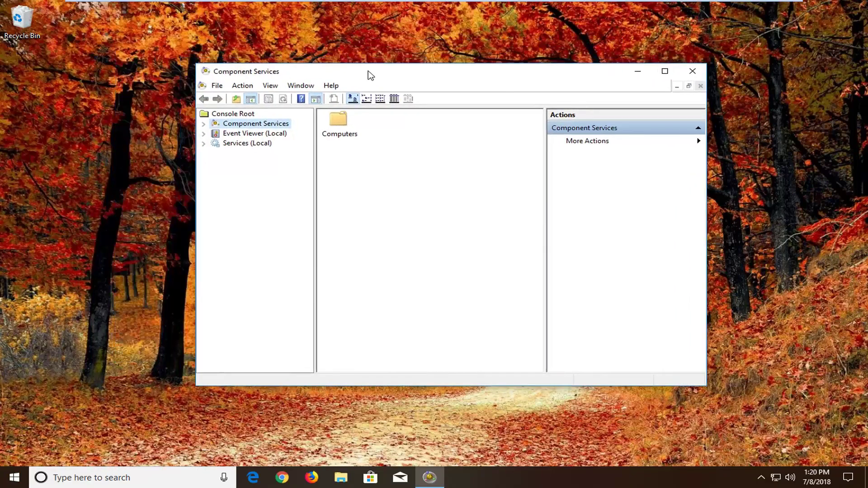
double_click(244, 129)
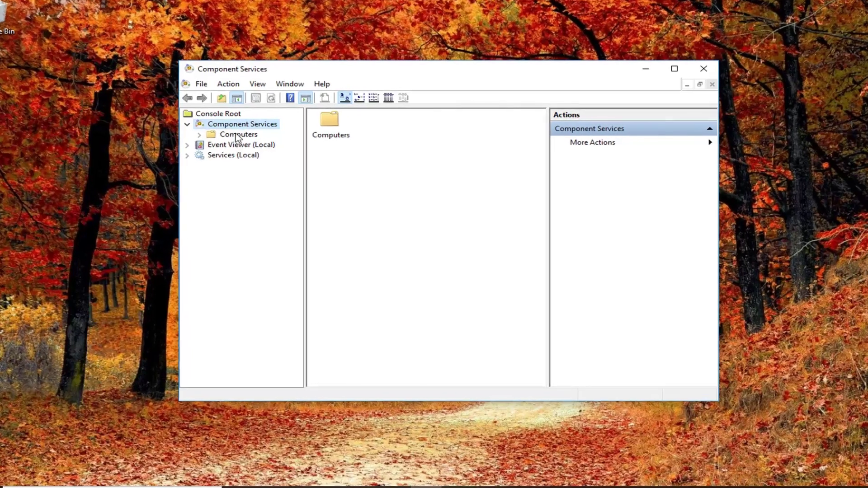
left_click(250, 133)
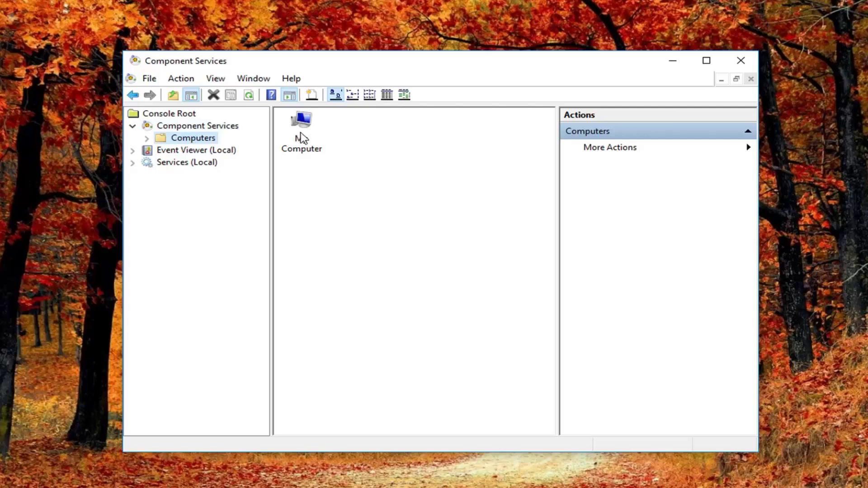
right_click(302, 137)
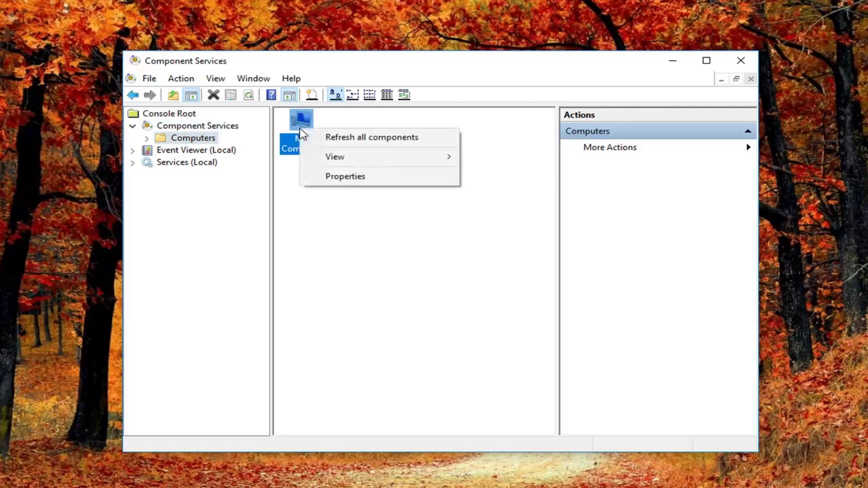
left_click(328, 179)
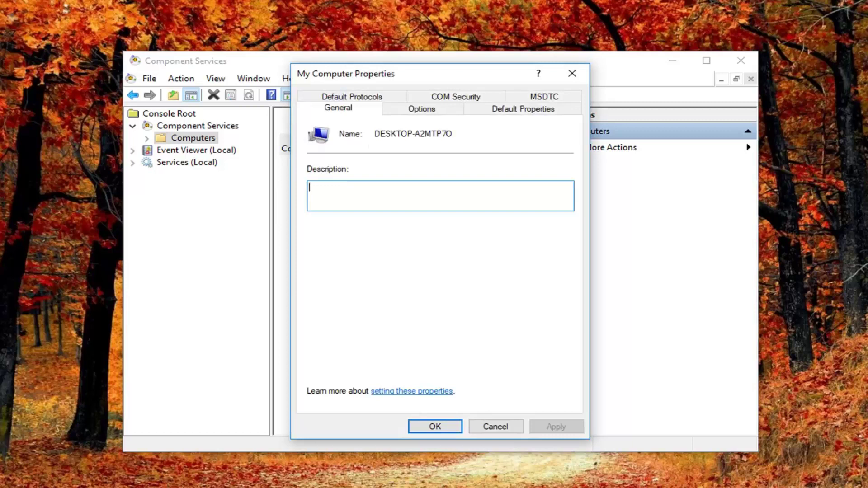
Uncheck 'Enable Distributed COM on this computer' on the Default Properties tab
left_click(522, 108)
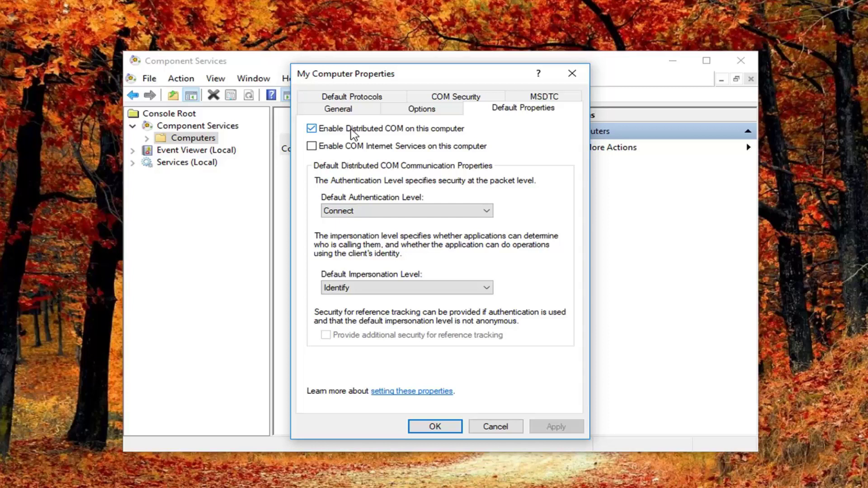
left_click(352, 131)
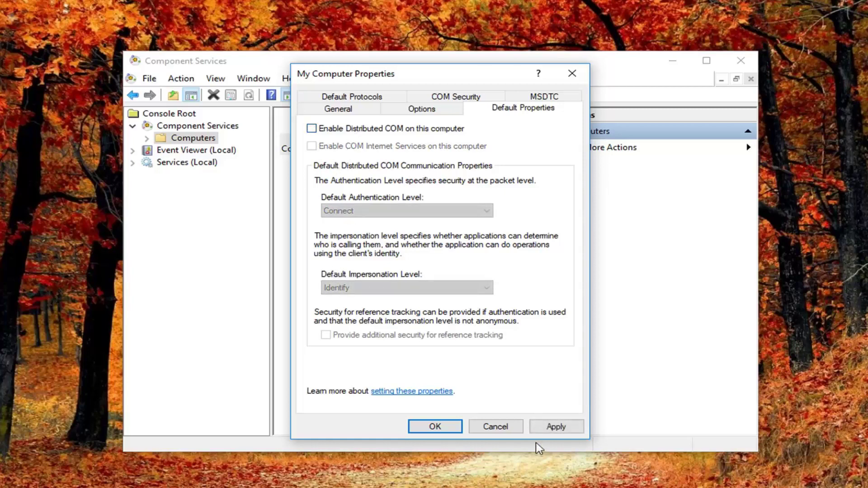
Apply the disabled Distributed COM setting, accept the machine-wide DCOM warning, and close the properties
left_click(556, 427)
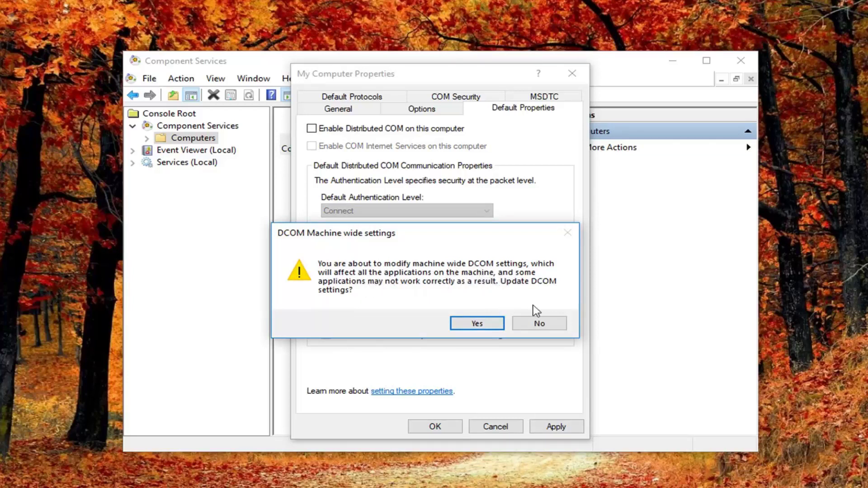
left_click(473, 323)
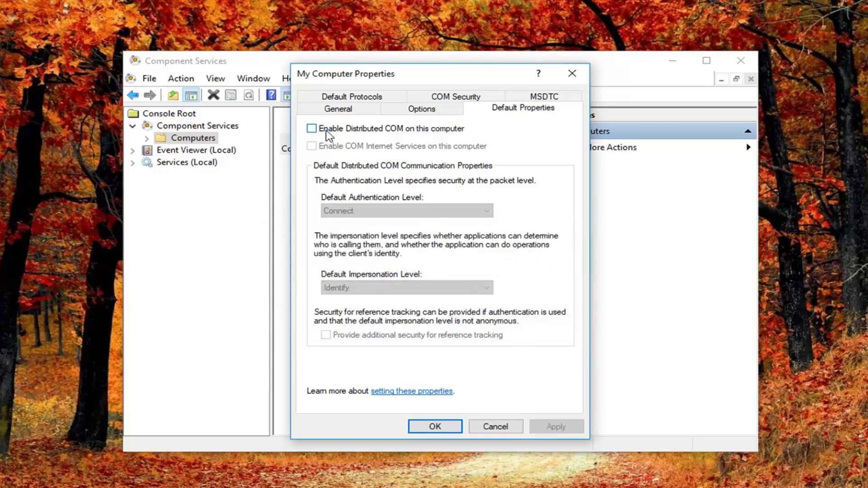
left_click(571, 74)
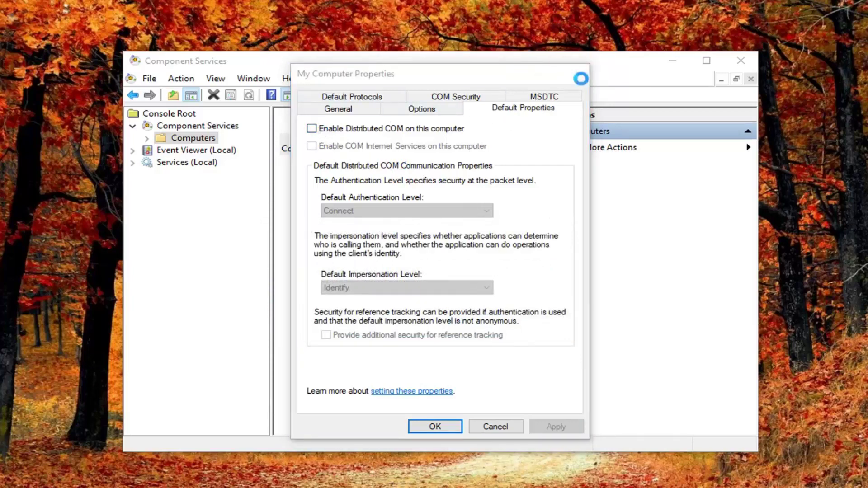